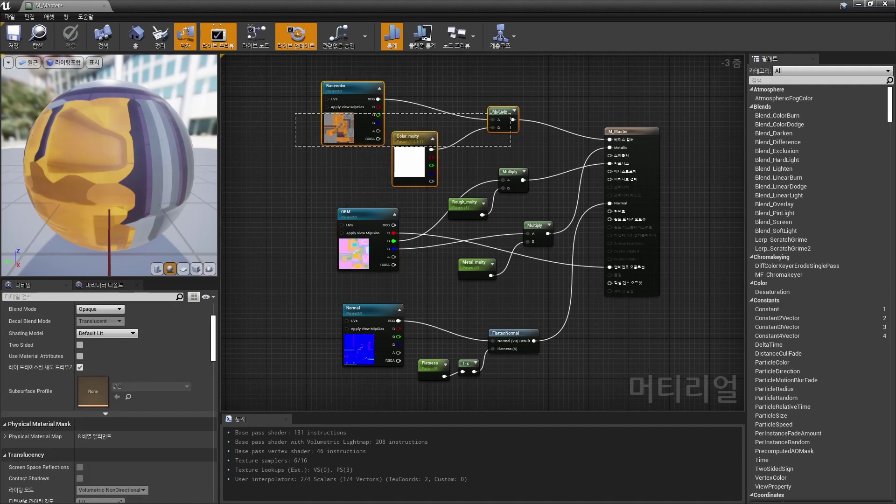
- Set M_Master's blend mode to Masked
left_click_drag(511, 113, 510, 113)
left_click_drag(616, 132, 632, 136)
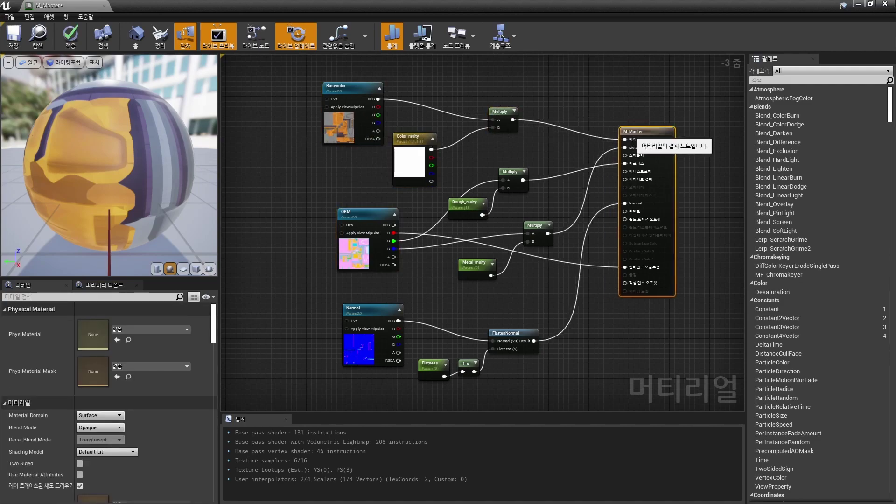
scroll(107, 411, "down", 1)
left_click(99, 413)
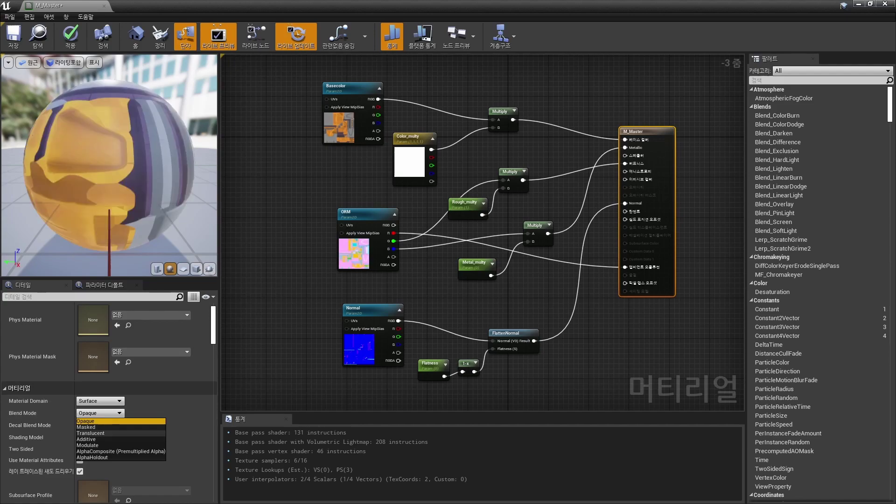
left_click(88, 427)
left_click(99, 413)
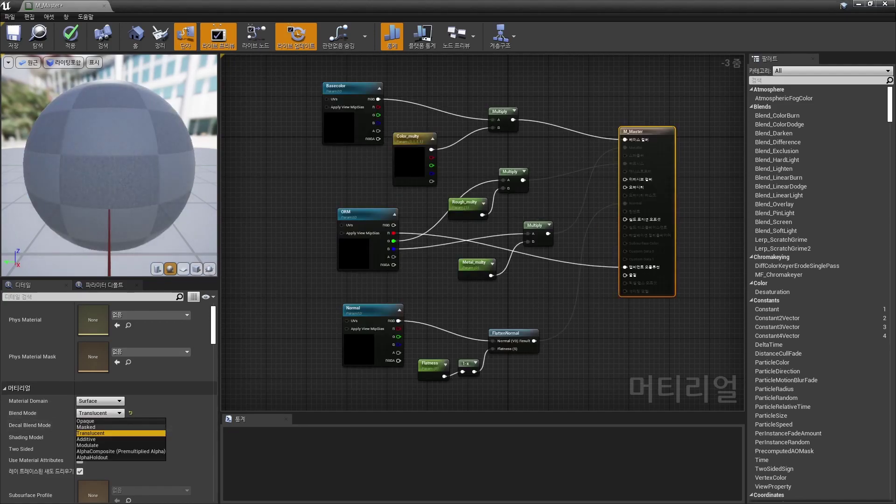
left_click(89, 427)
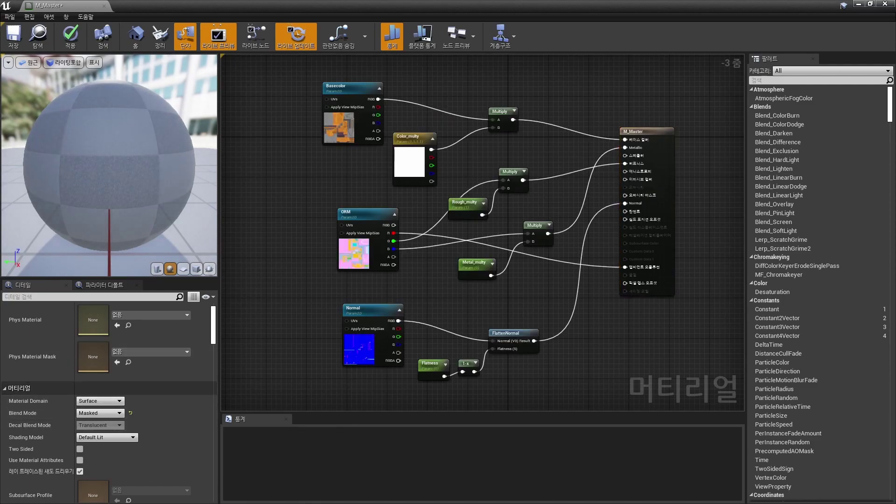
- Wire the Basecolor texture's alpha into Opacity Mask and apply the material
scroll(428, 137, "up", 1)
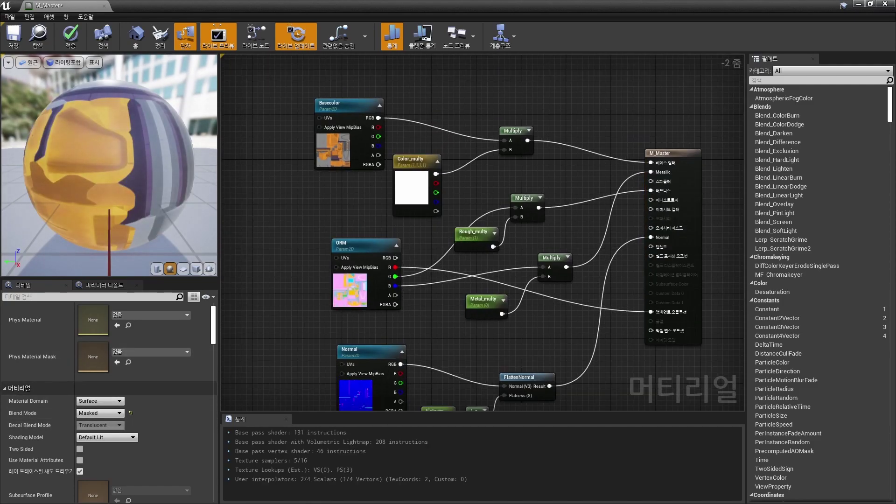
left_click_drag(379, 155, 650, 228)
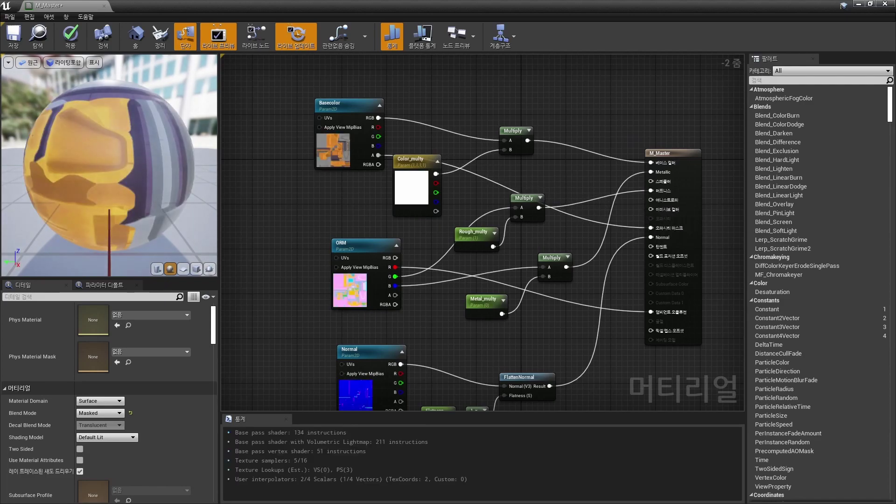
left_click(70, 36)
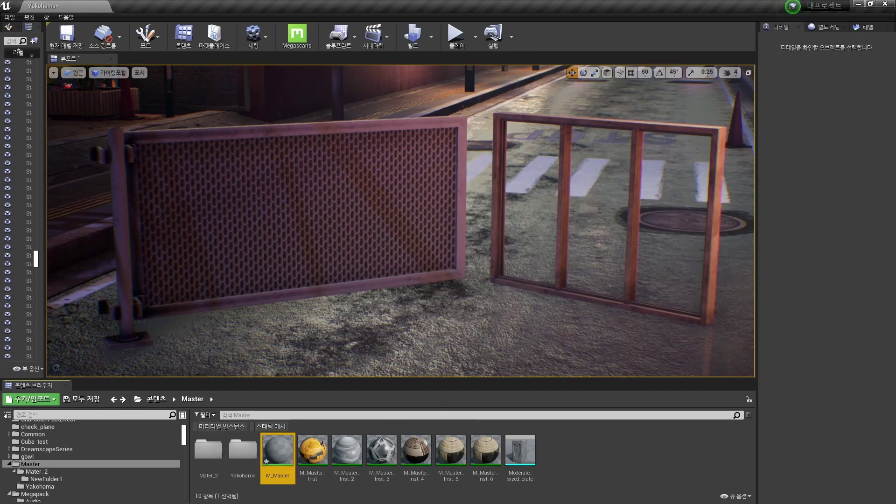
- Open the fence's T_MetalGrid_02_BC base colour texture via its M_Master_Inst_3 instance
left_click(129, 342)
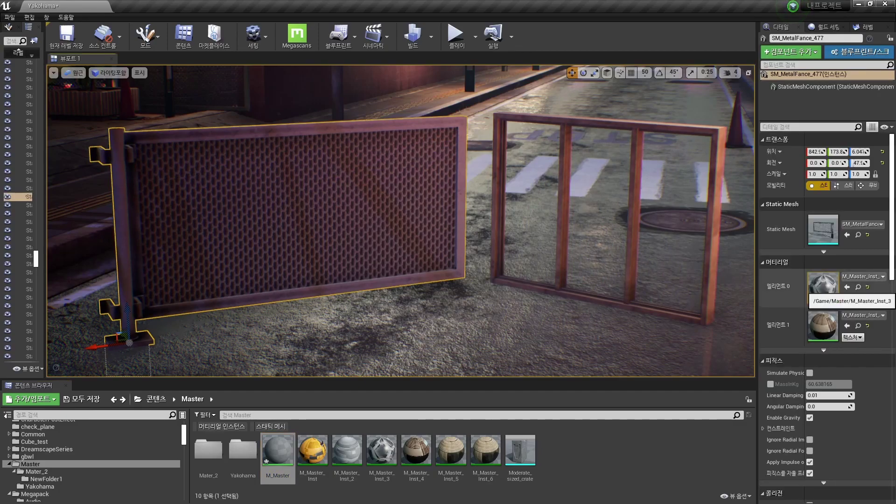
double_click(823, 283)
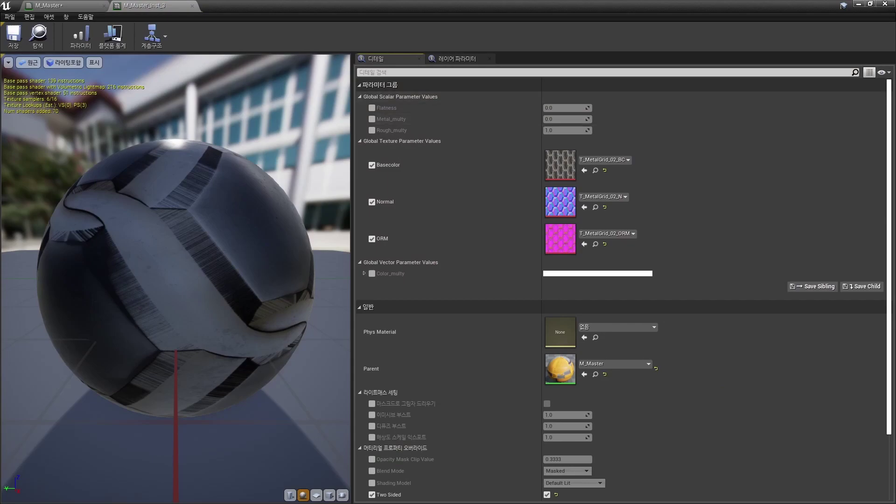
double_click(560, 165)
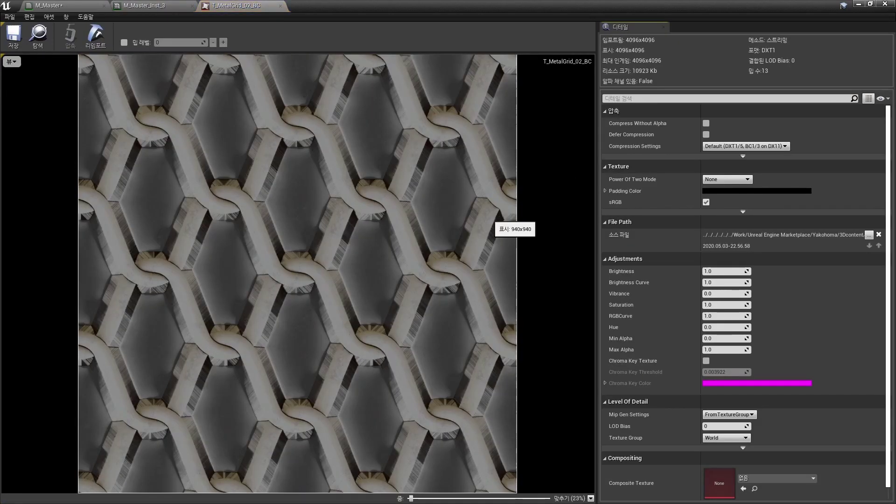
- Hide the red, green and blue channels to preview only the texture's alpha
scroll(501, 224, "down", 2)
left_click(12, 61)
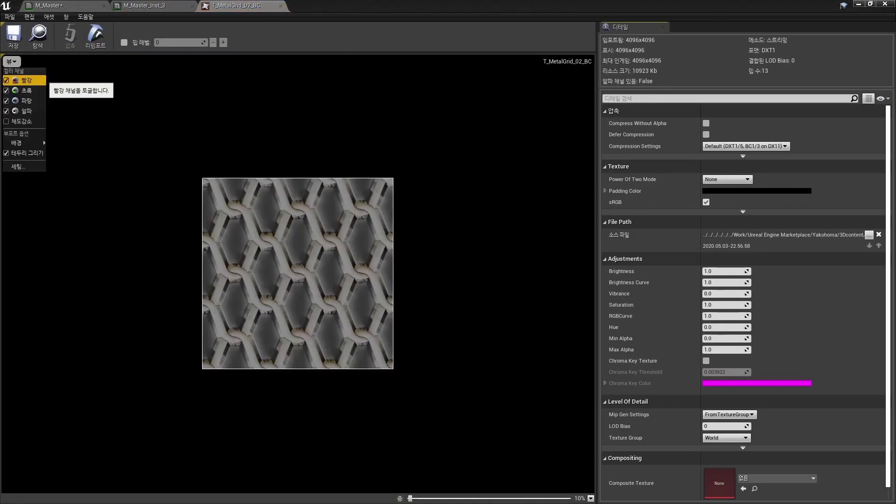
left_click(26, 81)
left_click(26, 90)
left_click(25, 100)
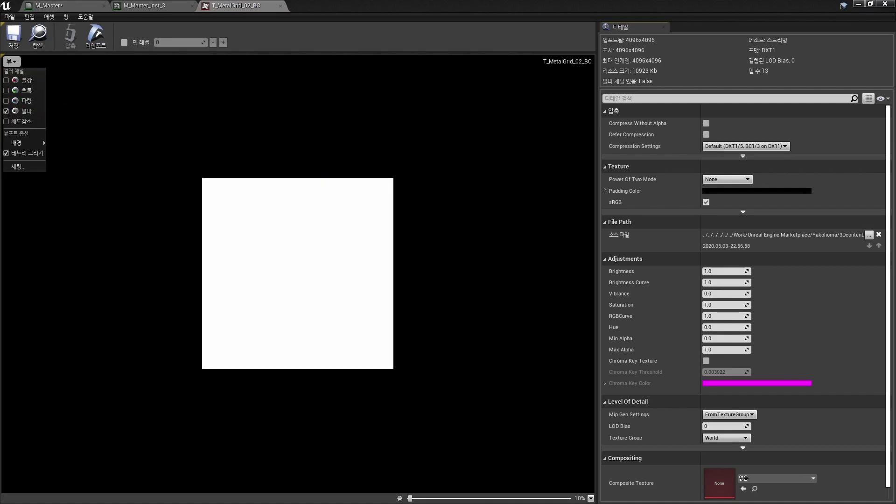
left_click(82, 5)
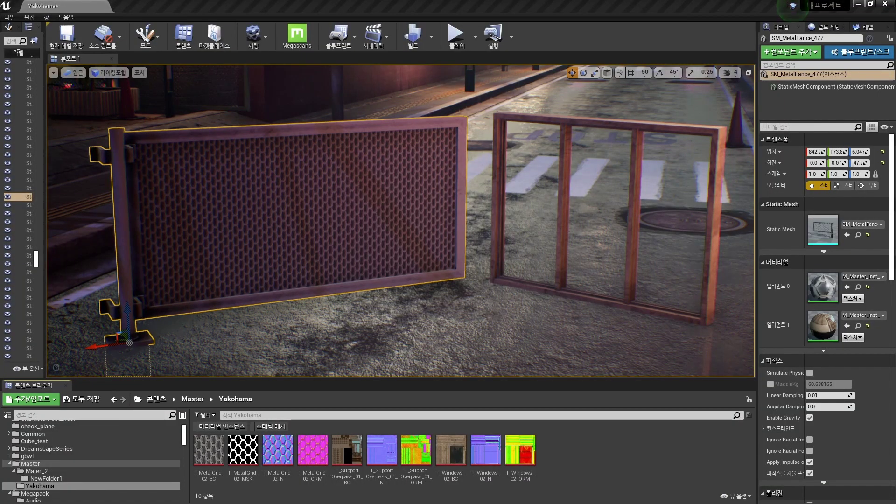
- Add T_MetalGrid_02_MSK as a Texture Sample node in the M_Master graph
left_click(243, 449)
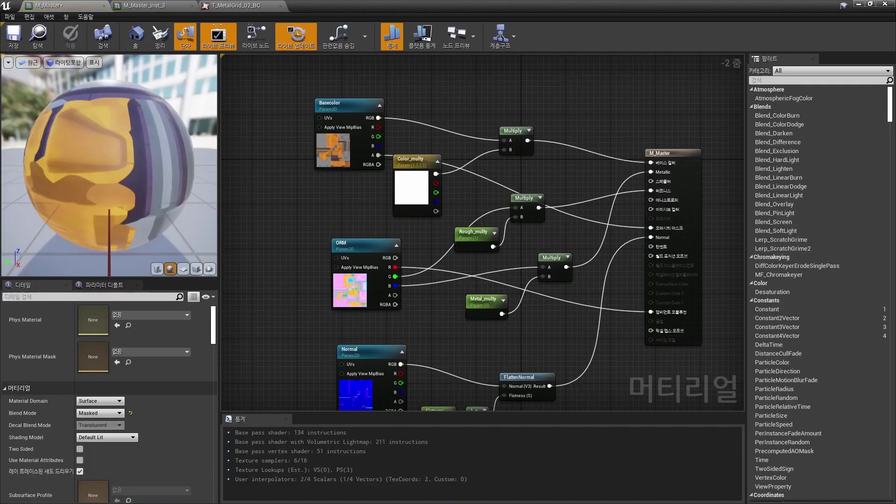
scroll(504, 350, "down", 2)
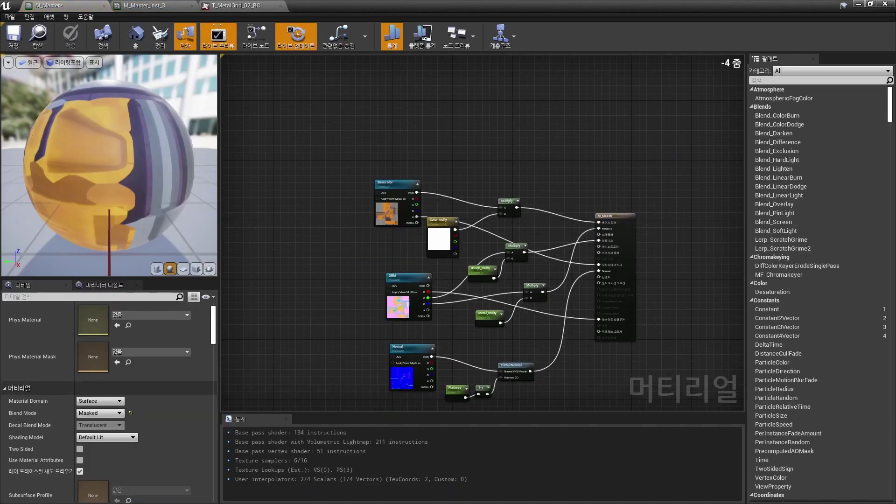
left_click_drag(542, 6, 548, 43)
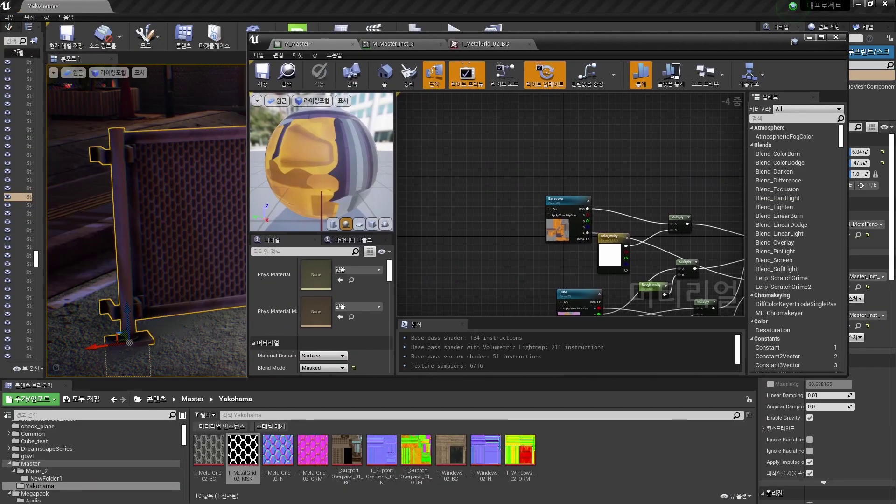
left_click_drag(243, 448, 497, 245)
right_click_drag(567, 267, 512, 204)
mouse_move(482, 187)
left_mouse_down()
mouse_move(469, 193)
mouse_move(716, 217)
left_mouse_up()
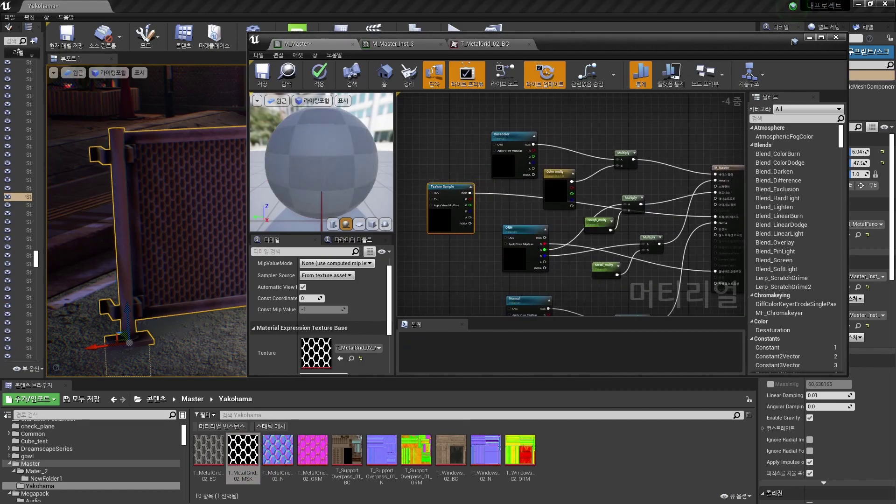
- Apply M_Master and check the fence's see-through grid holes in the level
left_click(319, 75)
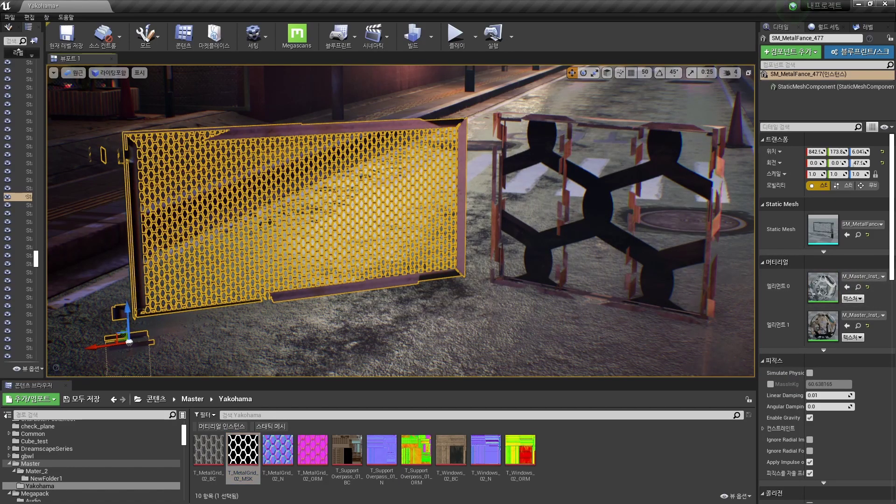
key("Escape")
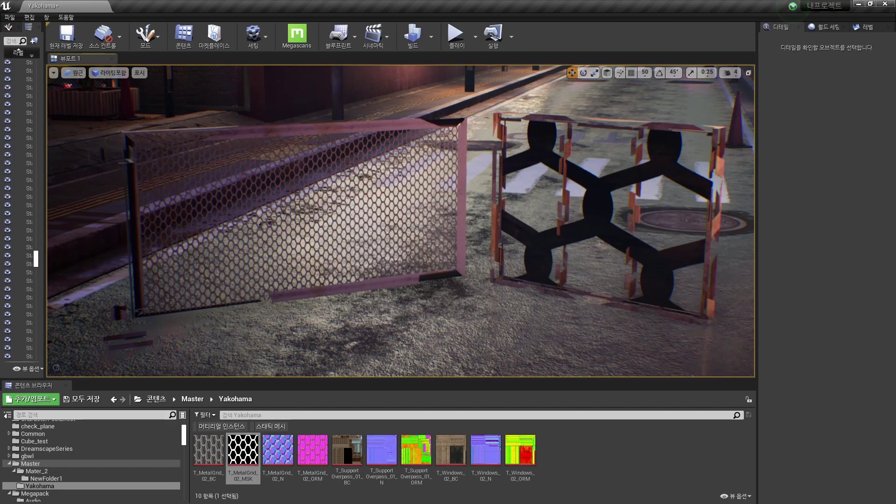
left_click(28, 196)
- Override M_Master_Inst_4's blend mode to Opaque
double_click(821, 280)
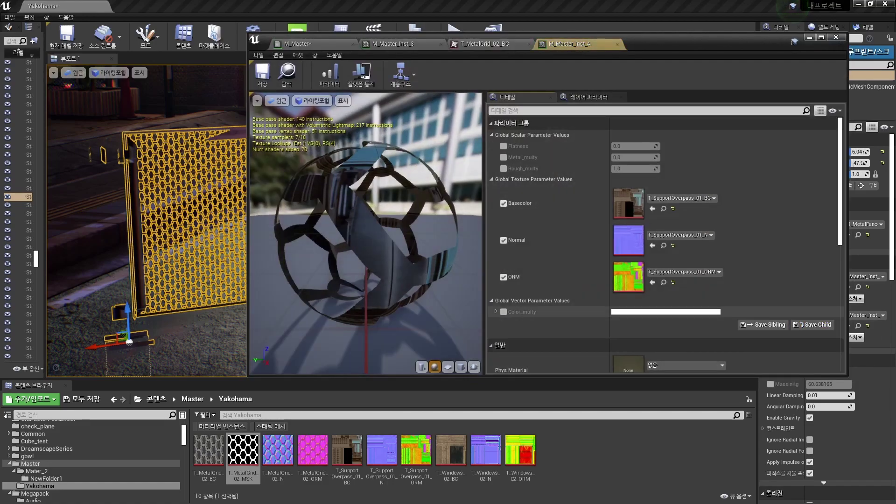
scroll(663, 243, "down", 10)
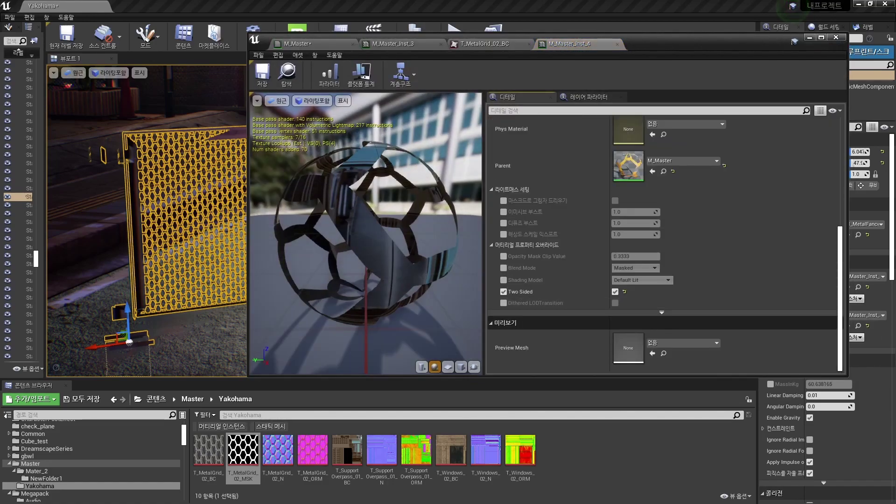
left_click(635, 268)
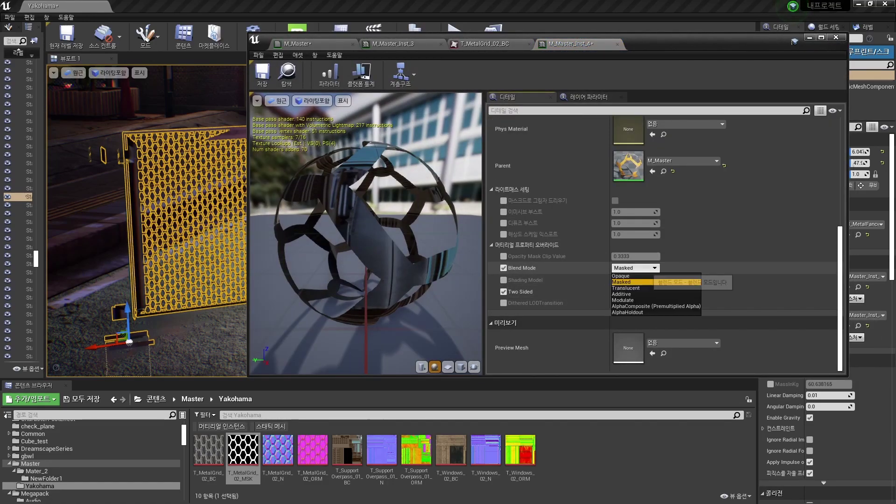
left_click(644, 276)
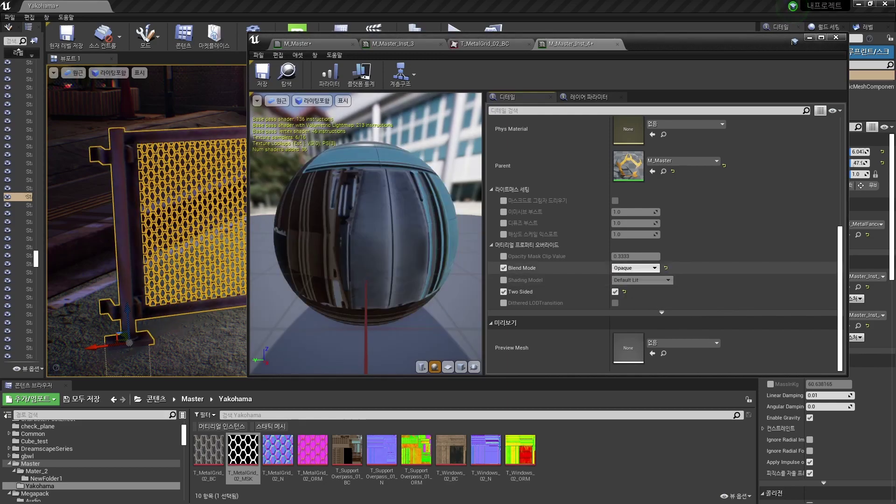
left_click(810, 38)
key("Escape")
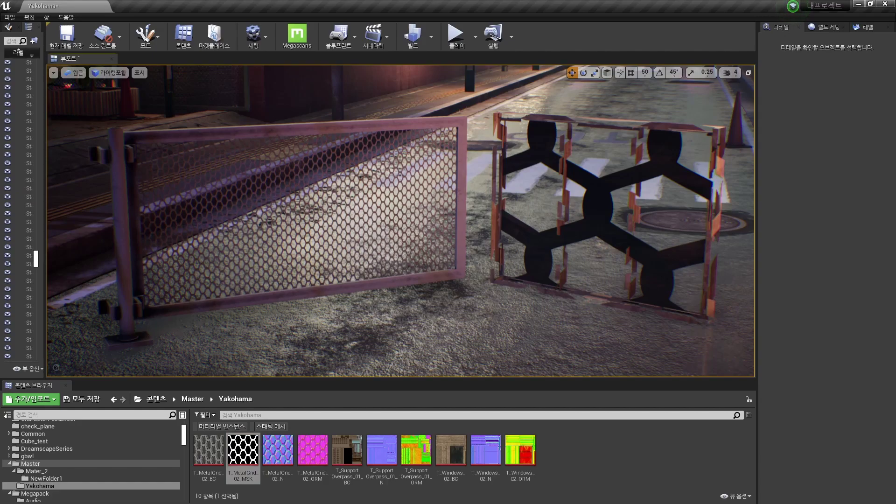
- Override the window's M_Master_Inst_5 blend mode to Opaque and open its parent M_Master
left_click(607, 210)
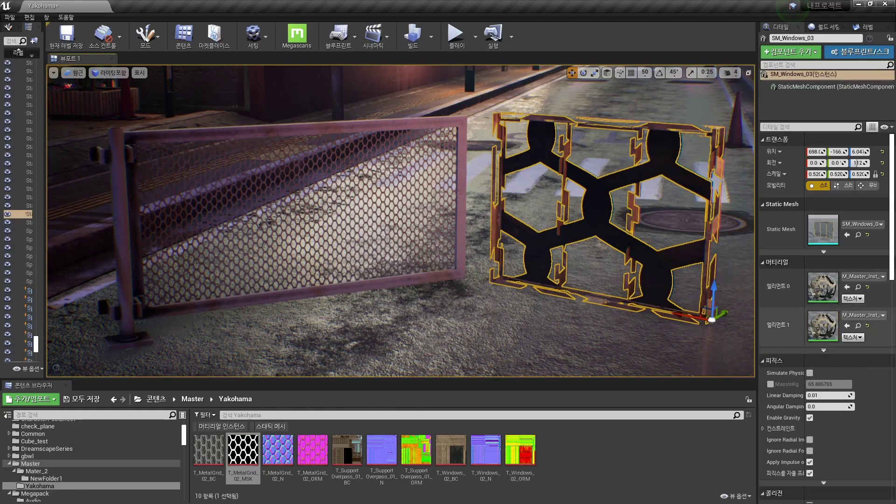
double_click(824, 230)
scroll(662, 242, "down", 3)
scroll(663, 242, "down", 4)
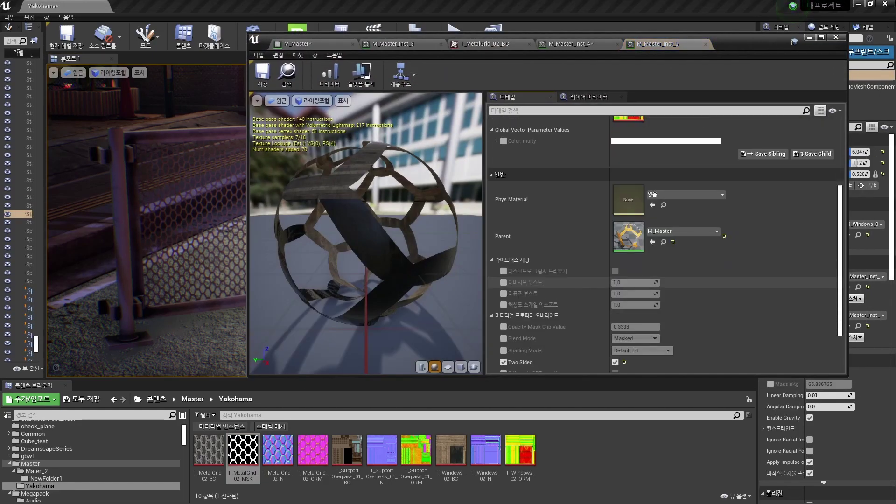
scroll(663, 242, "down", 1)
left_click(503, 308)
left_click(635, 308)
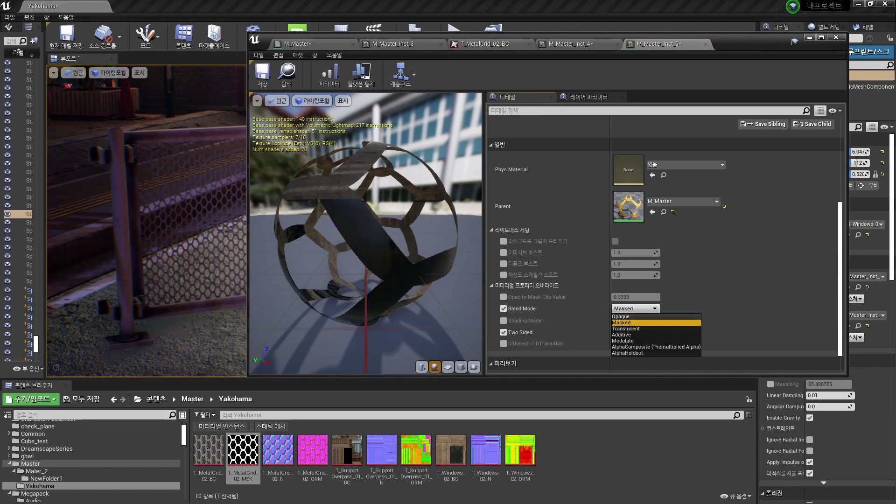
left_click(625, 317)
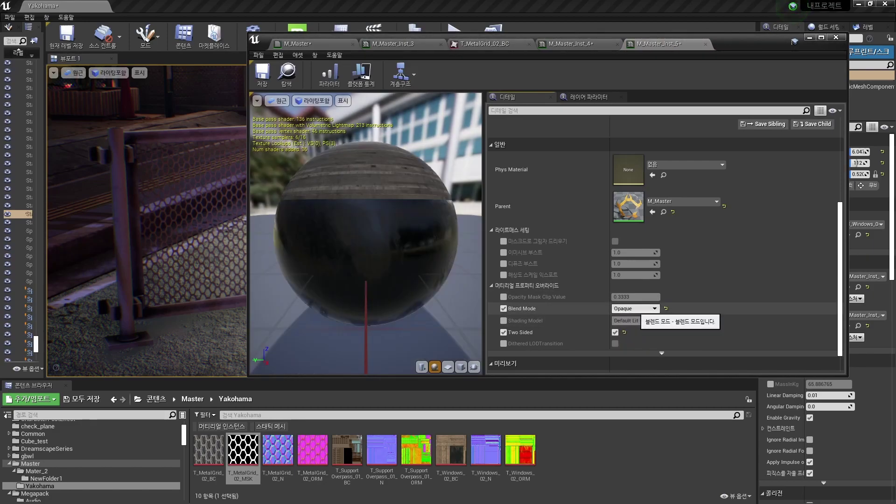
scroll(635, 312, "down", 2)
double_click(628, 167)
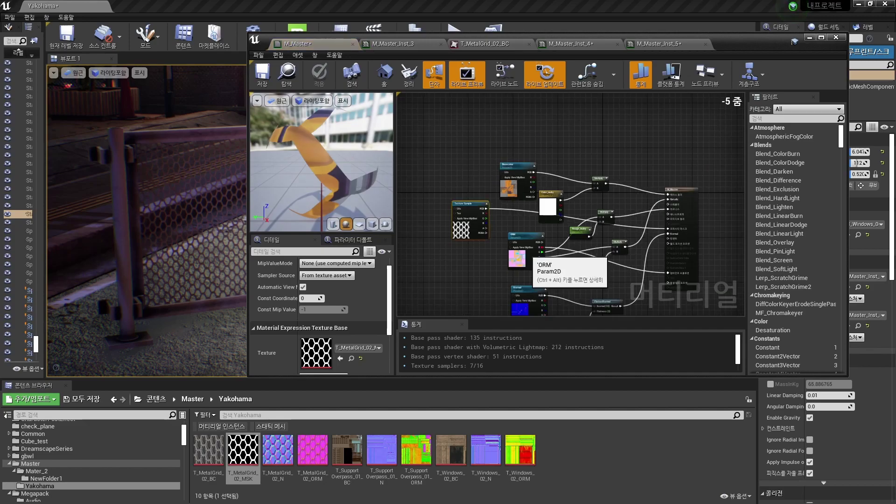
- Switch M_Master's blend mode to Opaque and apply it
right_click_drag(529, 254, 459, 254)
scroll(567, 178, "up", 1)
left_click(621, 194)
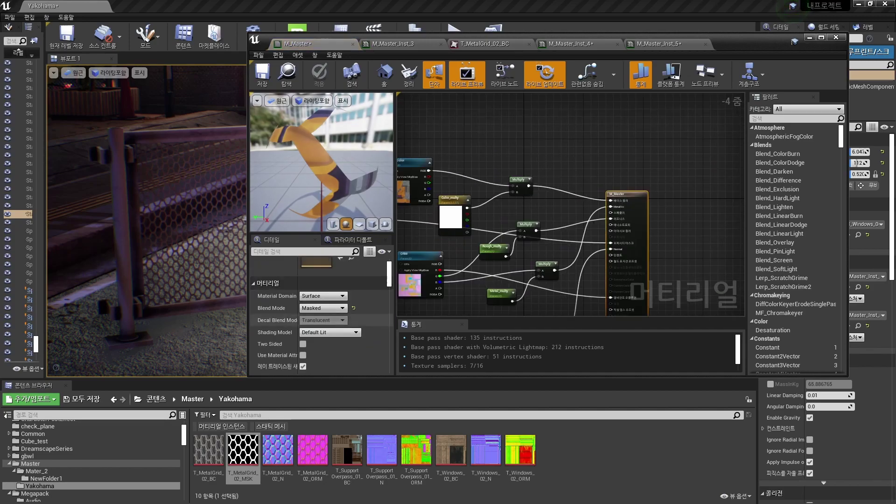
left_click(323, 308)
left_click(317, 318)
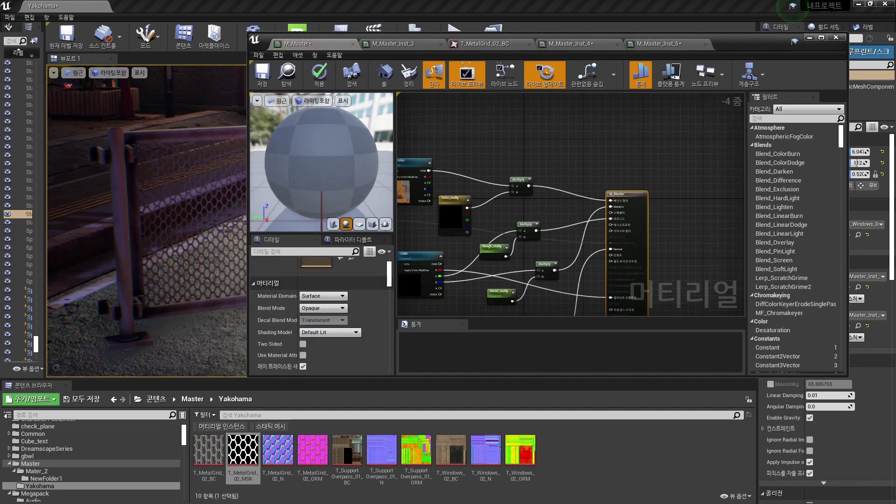
left_click(319, 74)
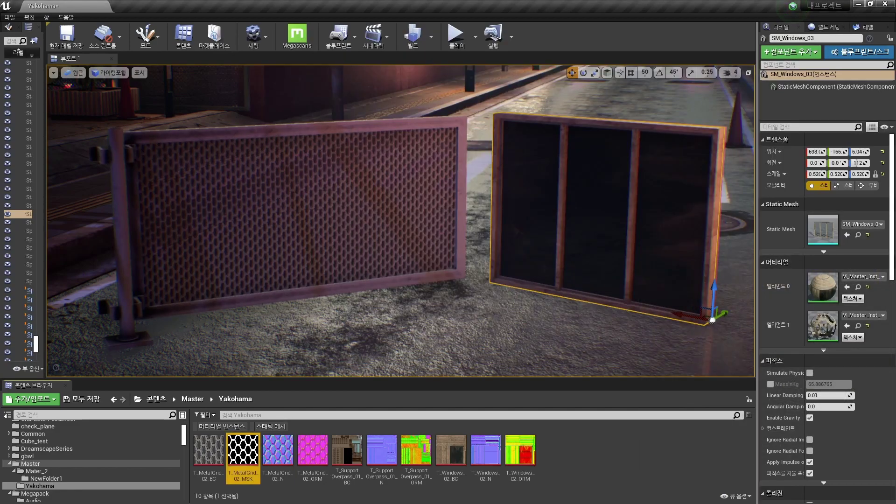
- Open the fence's M_Master_Inst_3 instance and its Blend Mode override list
left_click(299, 224)
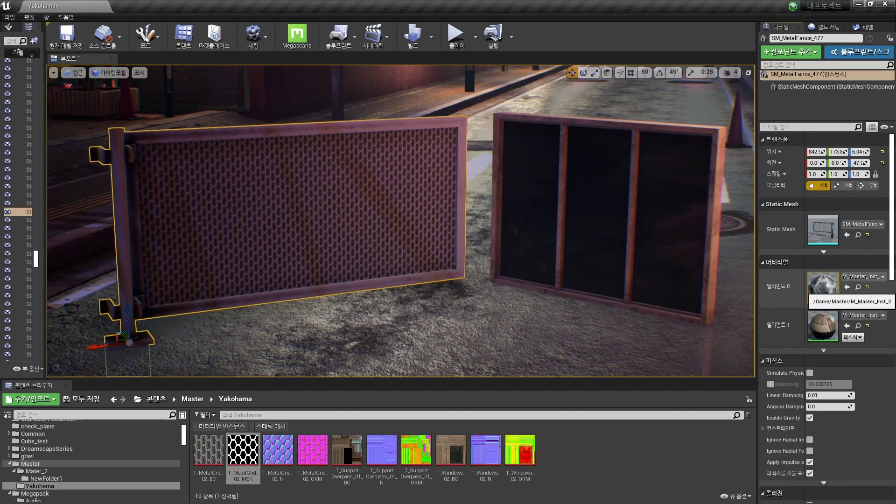
double_click(822, 286)
scroll(662, 242, "down", 3)
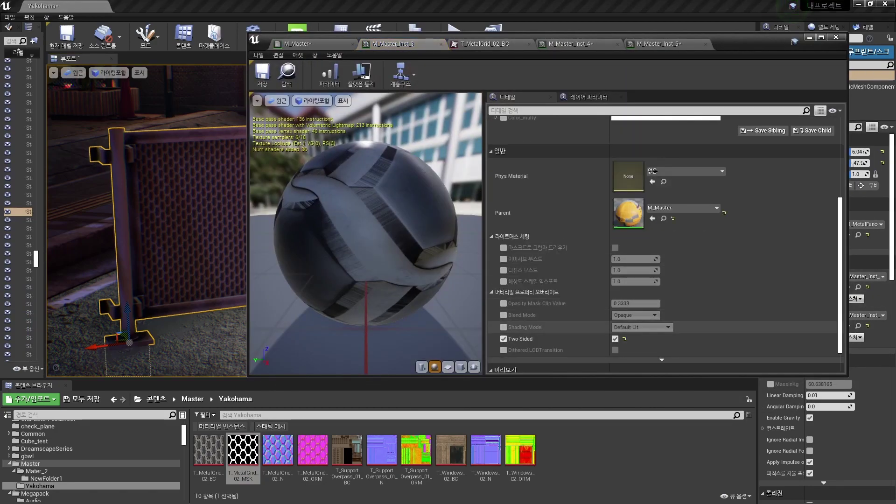
left_click(634, 315)
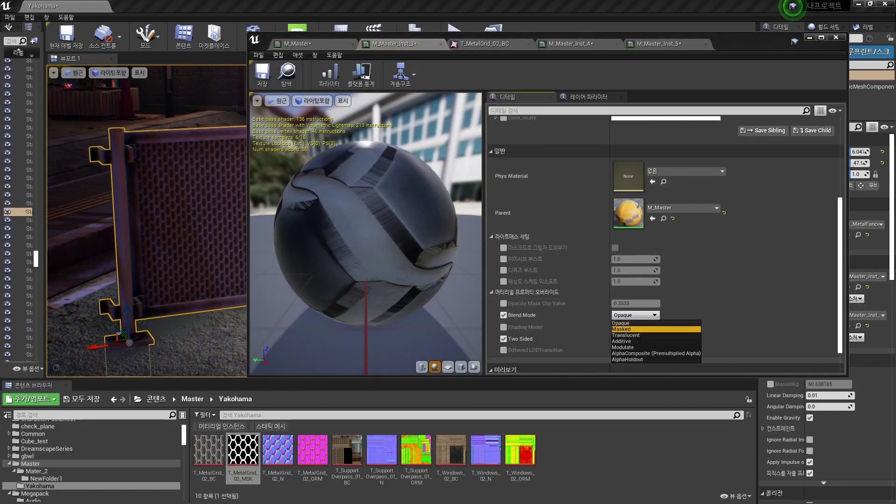
- Set M_Master_Inst_3's blend mode override to Masked and inspect the fence up close
left_click(621, 329)
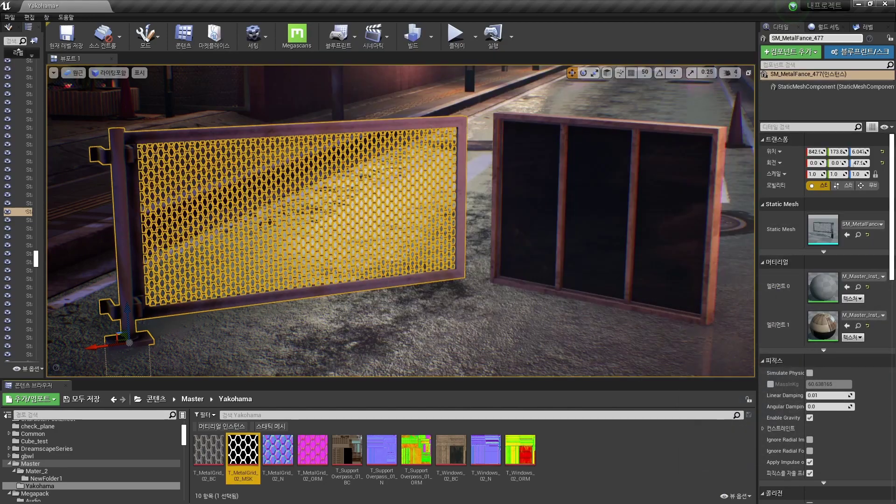
key("Escape")
right_click_drag(401, 220, 401, 219)
left_click(401, 219)
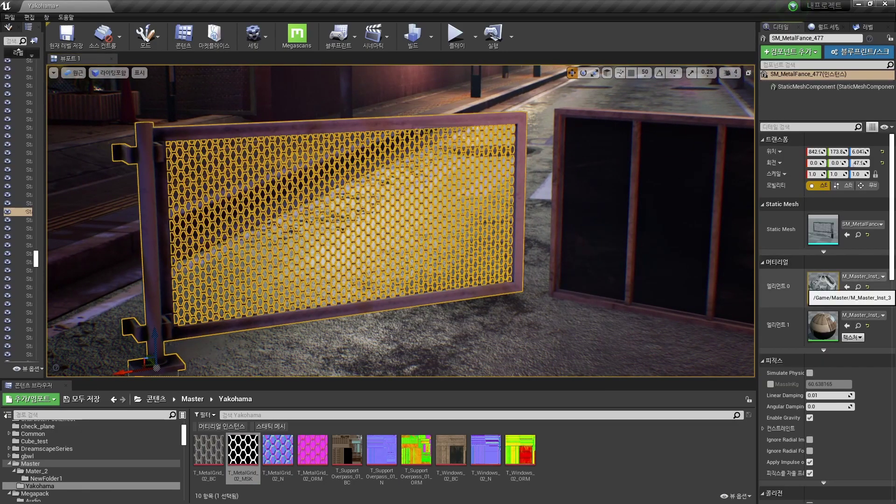
- Review M_Master_Inst_3's overrides, then open the fence's second material instance
double_click(823, 286)
scroll(663, 233, "up", 5)
scroll(628, 233, "up", 2)
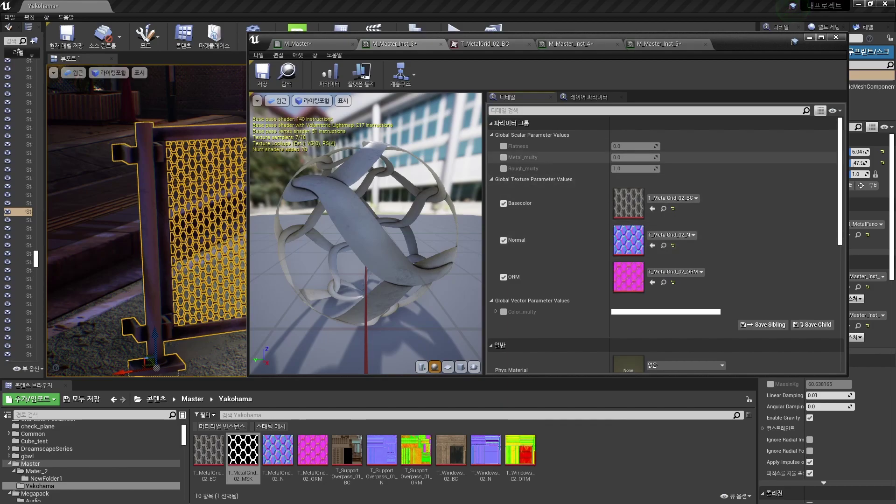
left_click(836, 38)
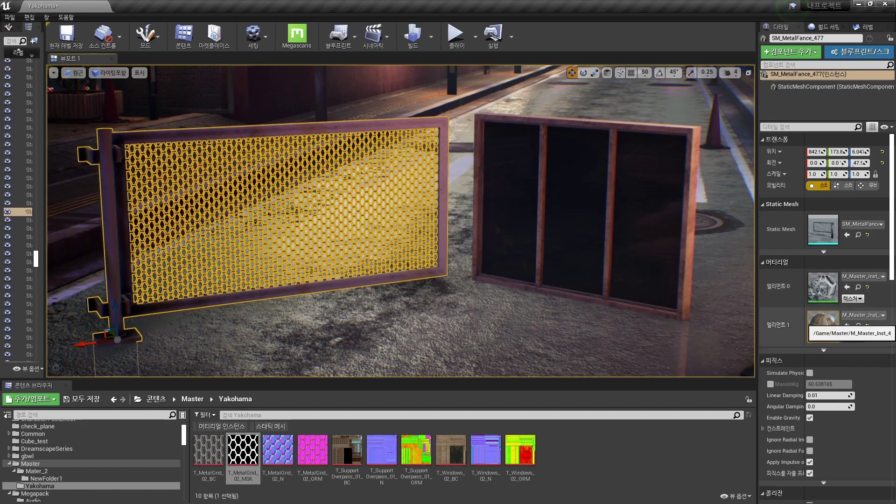
double_click(822, 324)
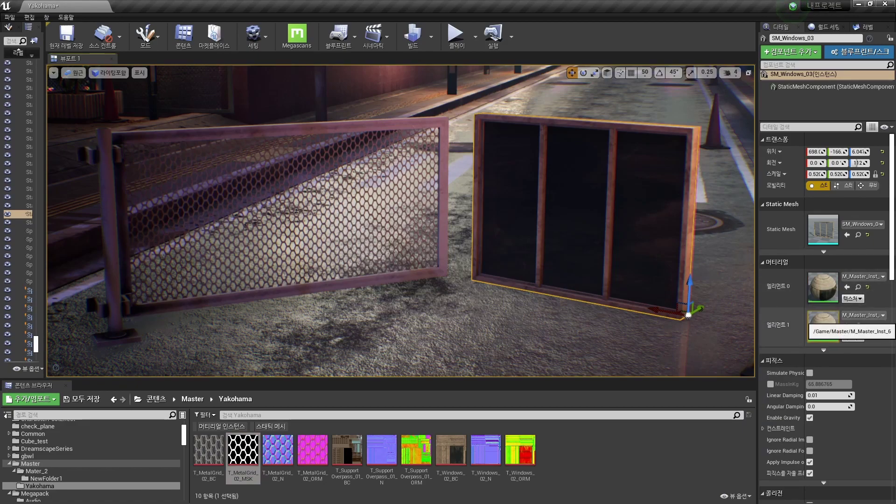
- Open the parent M_Master graph and rewire the Basecolor texture node into the output node
double_click(823, 324)
double_click(622, 345)
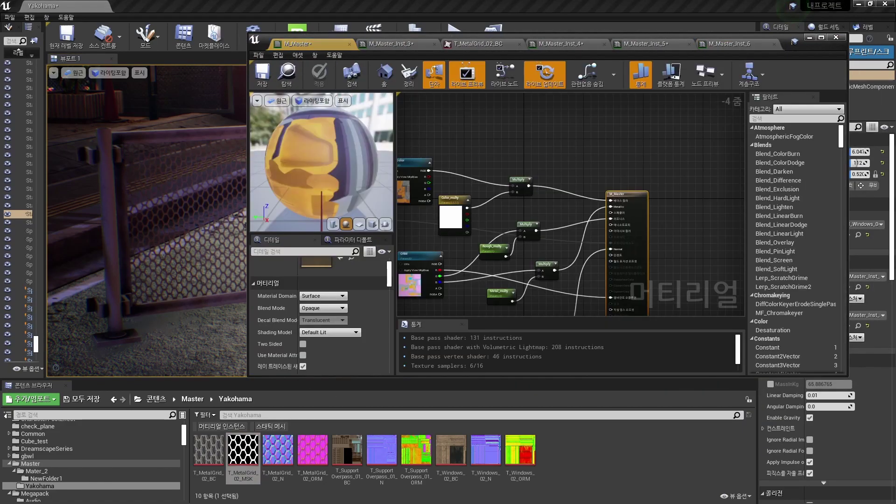
right_click_drag(519, 237, 584, 214)
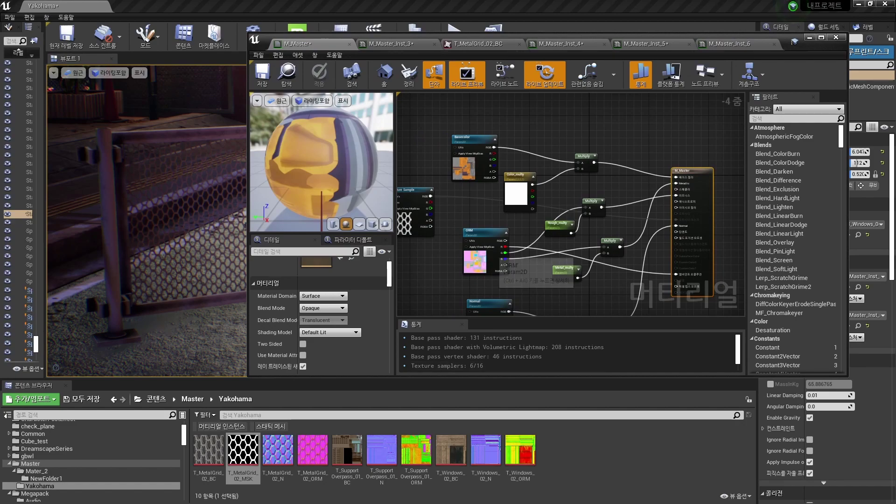
left_click(485, 168)
scroll(486, 167, "up", 1)
right_click_drag(603, 201, 563, 183)
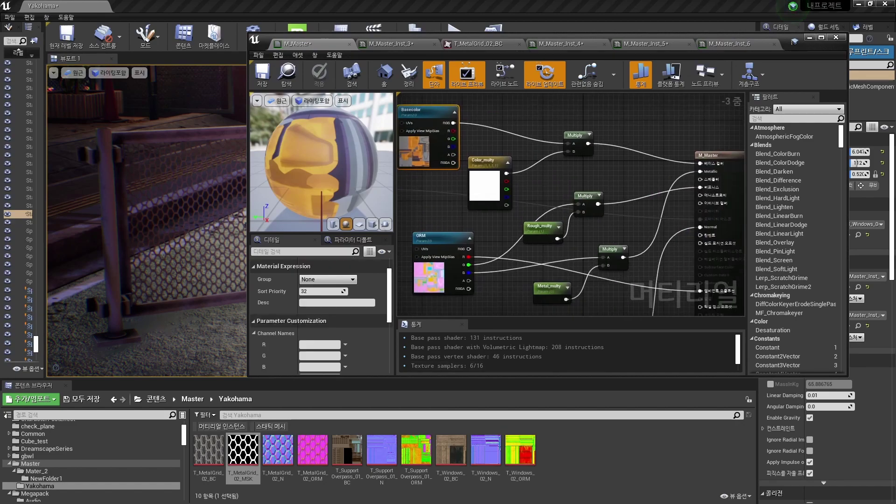
left_click_drag(453, 155, 706, 228)
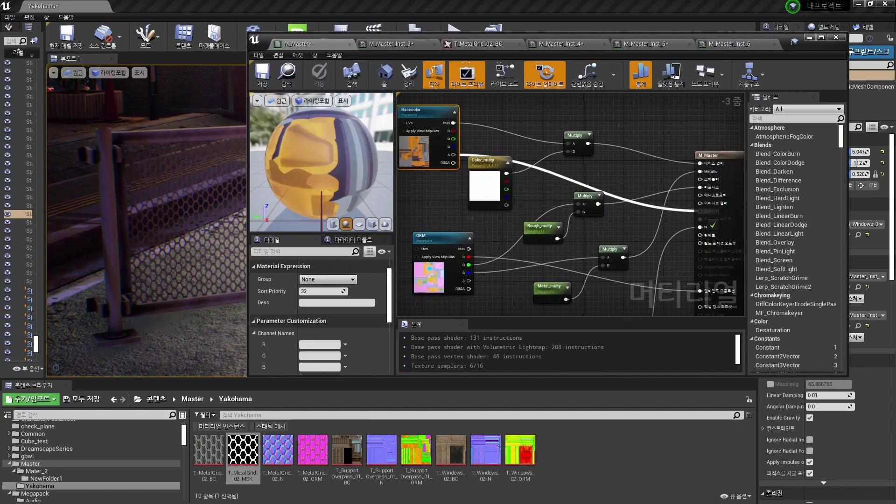
- Apply the M_Master changes and close the material editor
scroll(705, 221, "up", 3)
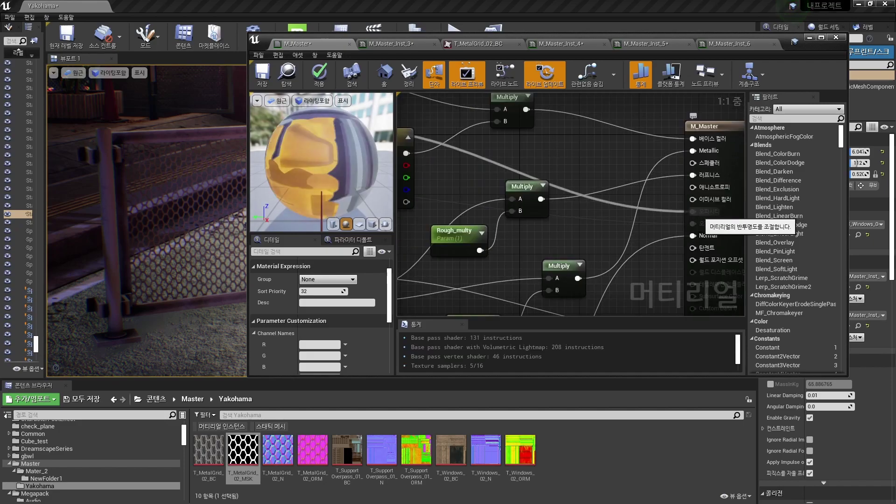
scroll(448, 163, "down", 1)
left_click(319, 75)
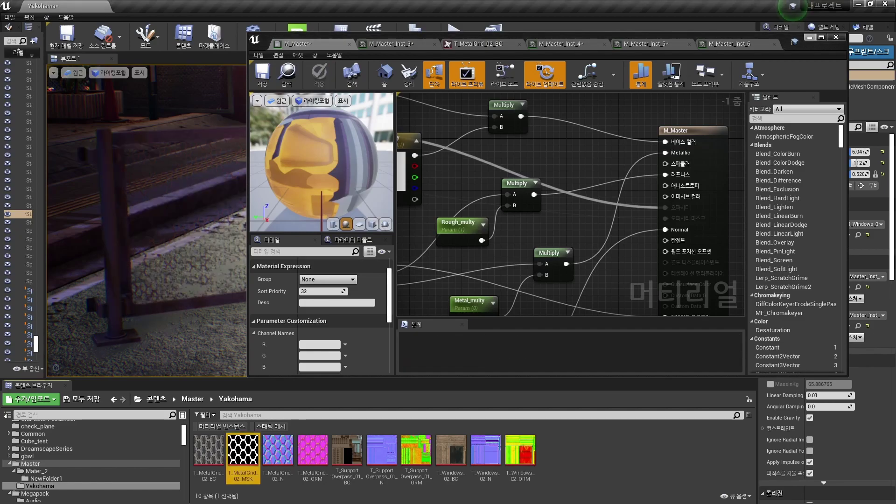
left_click(836, 37)
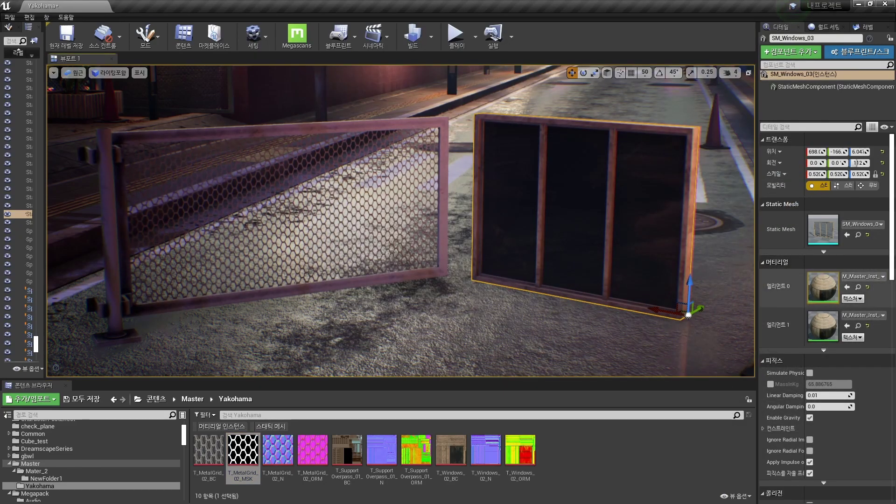
- Override the window glass instance M_Master_Inst_6's blend mode to Translucent
double_click(822, 325)
left_click_drag(788, 37, 603, 36)
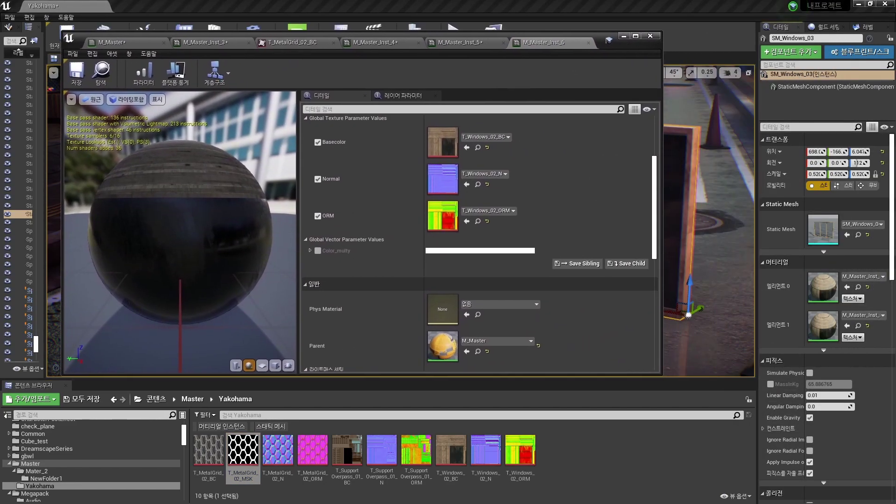
scroll(475, 233, "down", 5)
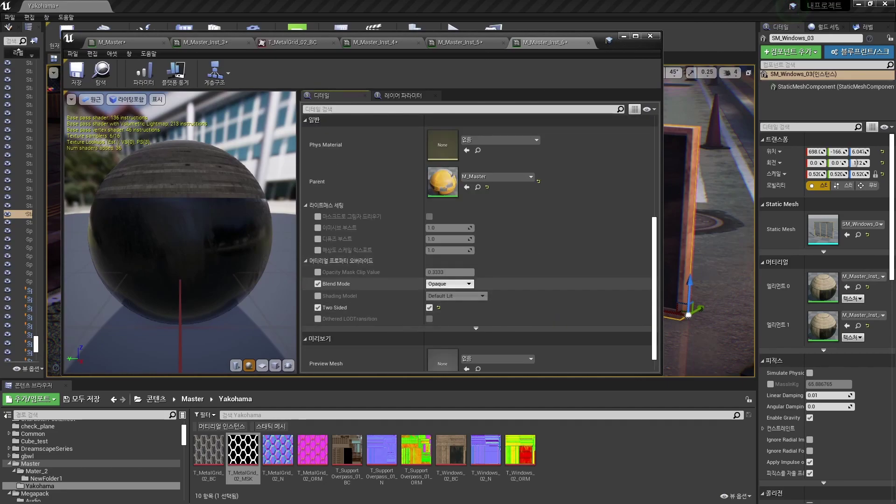
left_click(450, 284)
left_click(448, 303)
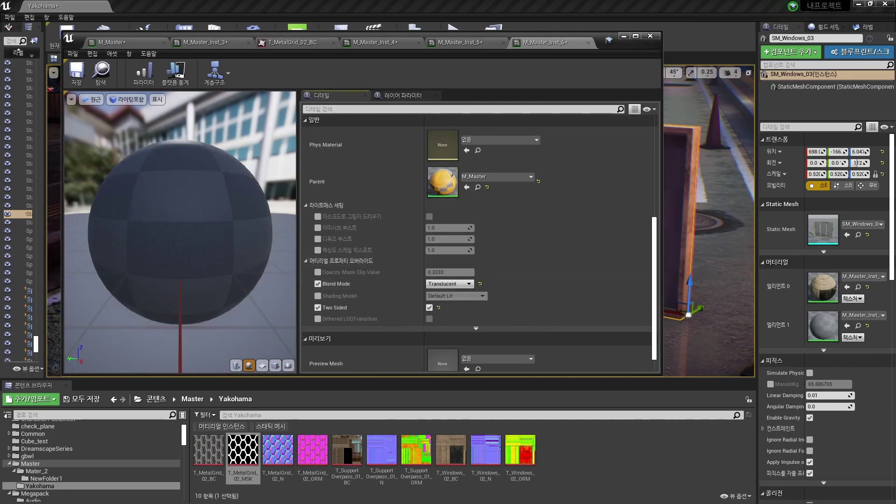
key("alt+Tab")
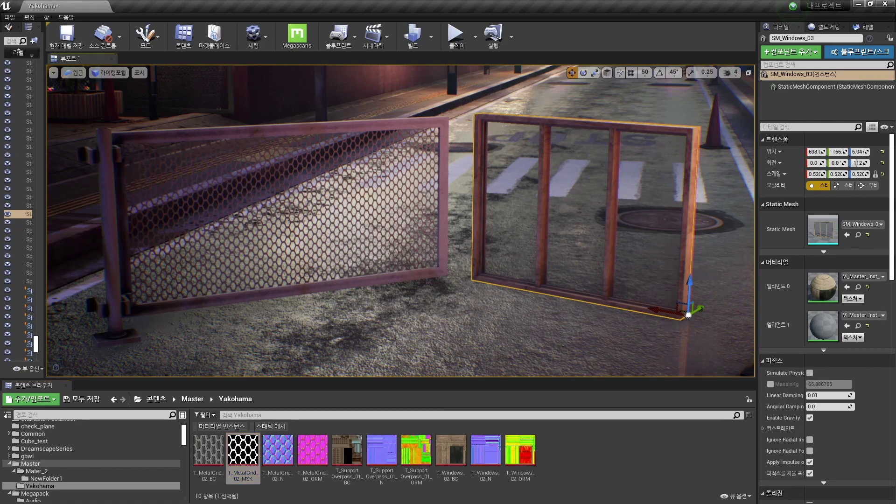
key("Escape")
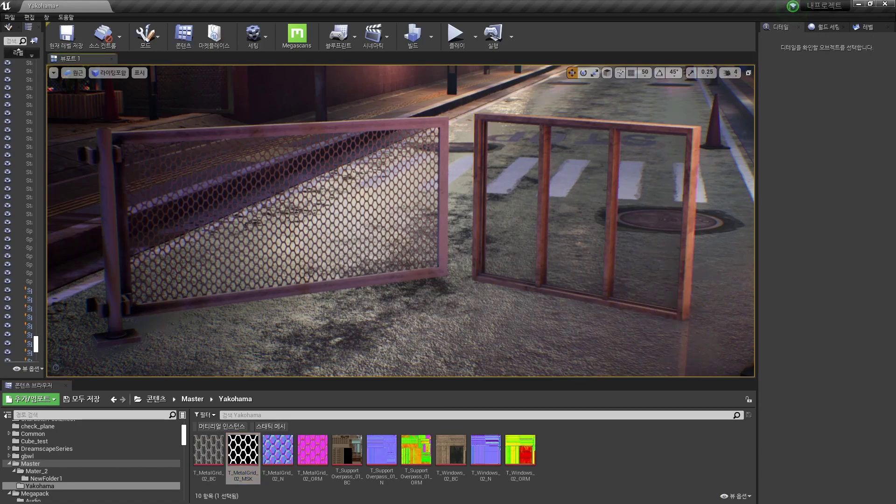
- Check the scene in Shader Complexity view, then return to Lit shading
left_click(108, 72)
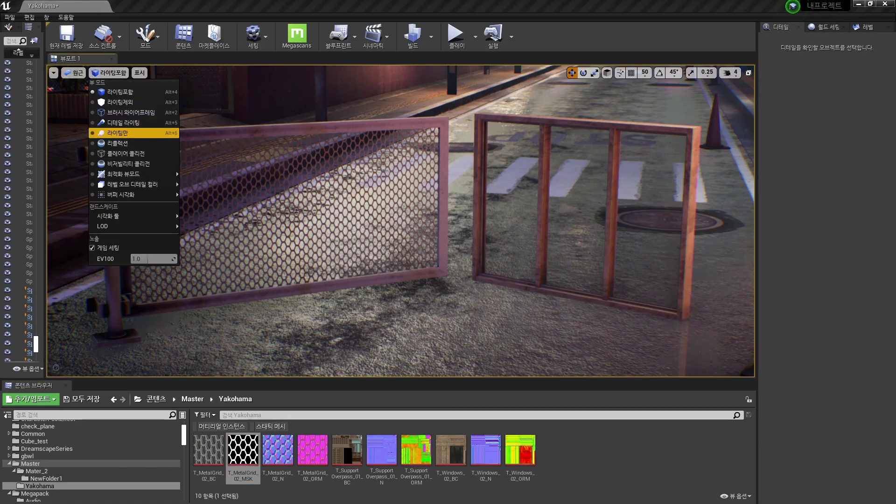
left_click(215, 213)
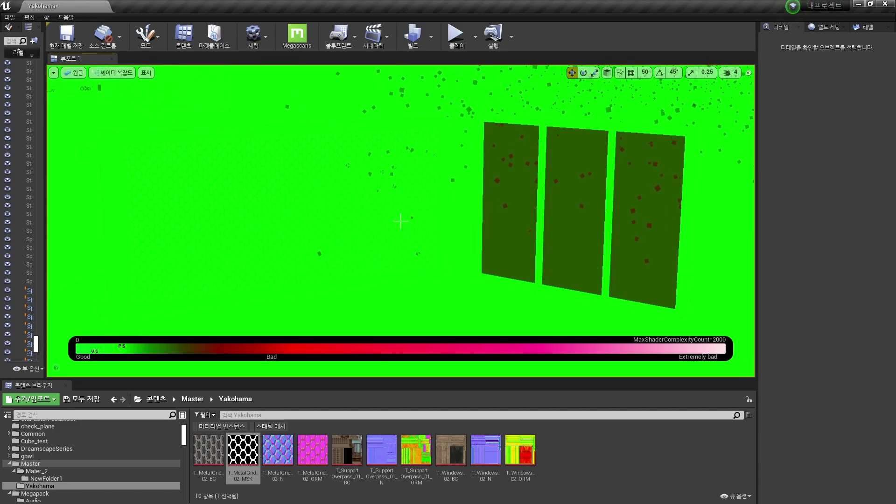
key("s")
key("alt+4")
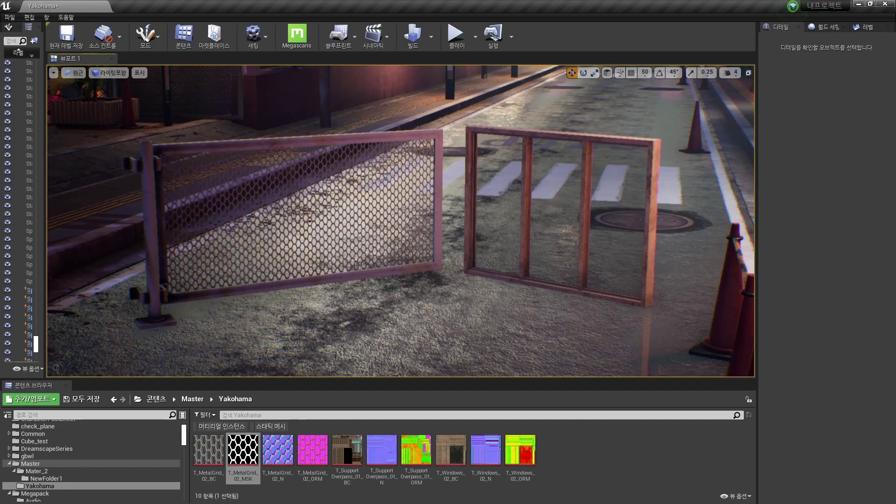
- Fly the camera behind the window frame's posts and paste a point light there
key("w")
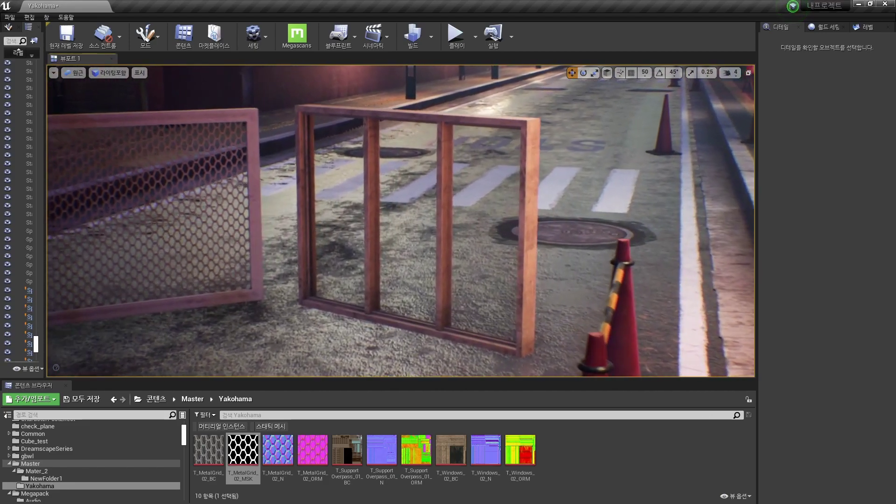
key("w")
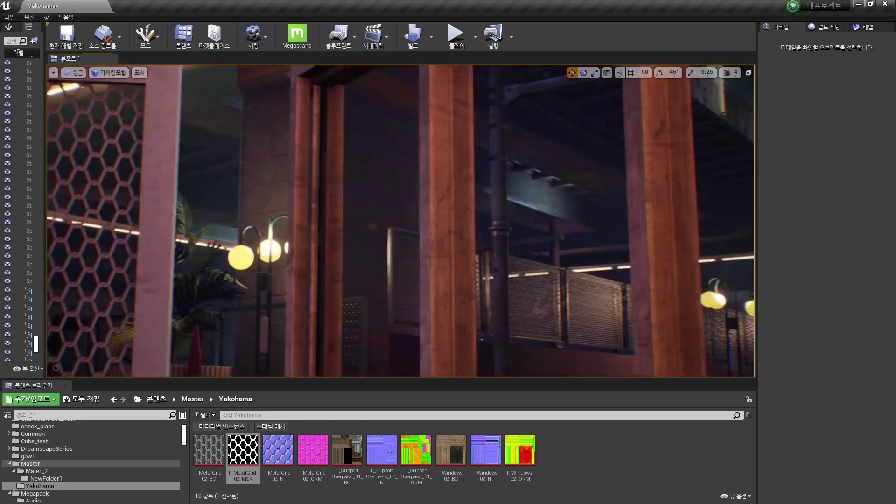
key("w")
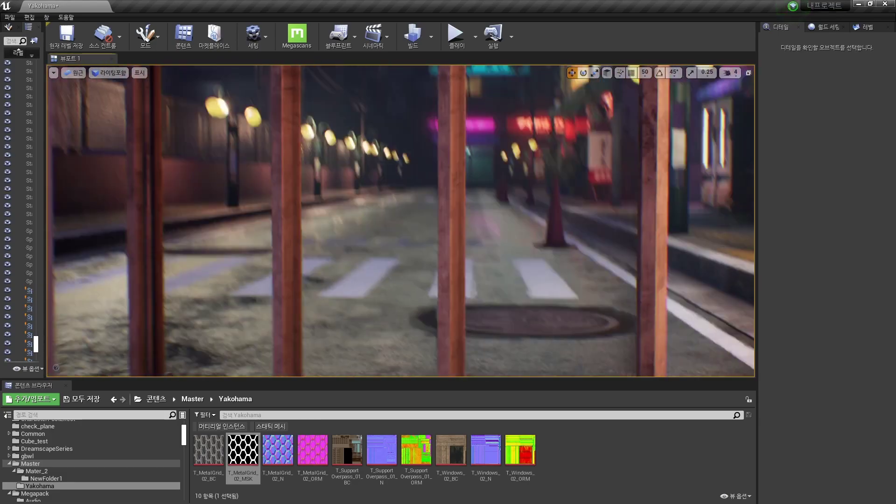
key("w")
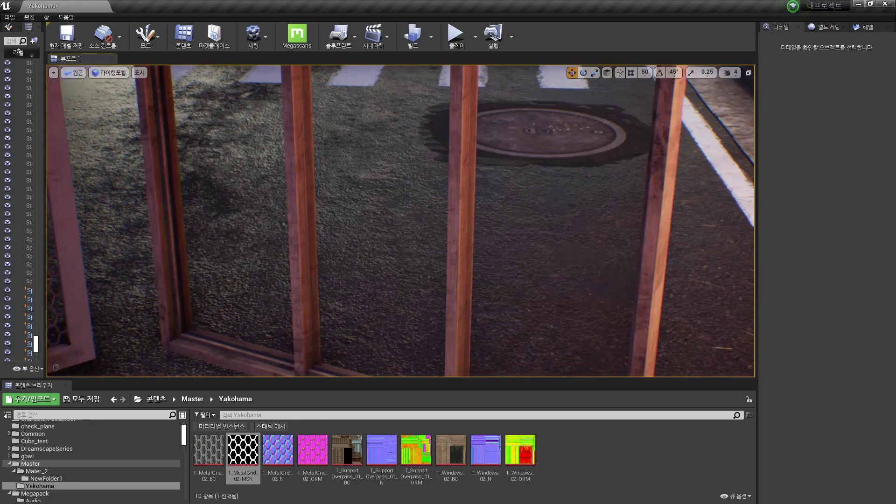
key("ctrl+v")
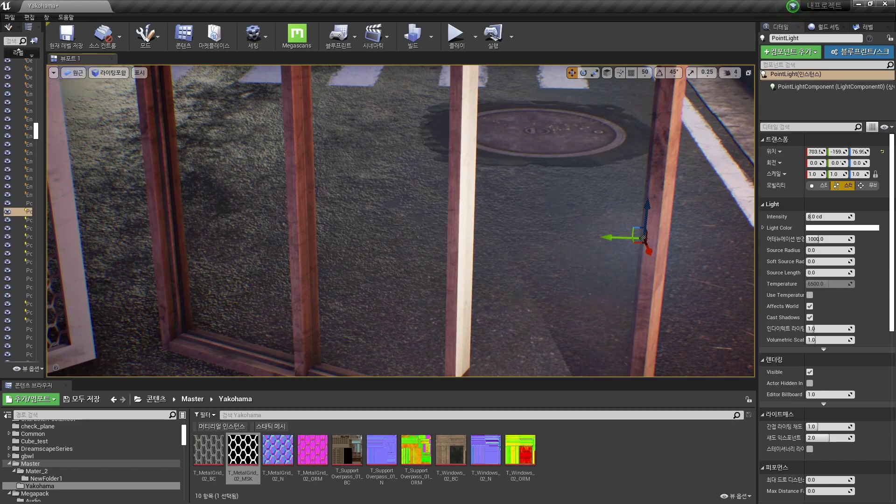
- Slide the point light left between the posts and focus the view on SM_Windows_03
mouse_move(632, 238)
left_mouse_down()
mouse_move(265, 217)
mouse_move(547, 227)
left_mouse_up()
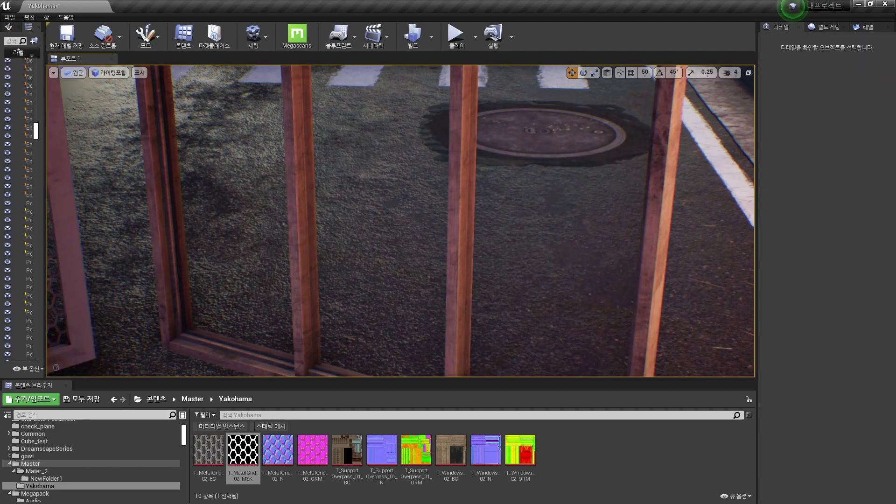
left_click(460, 219)
key("f")
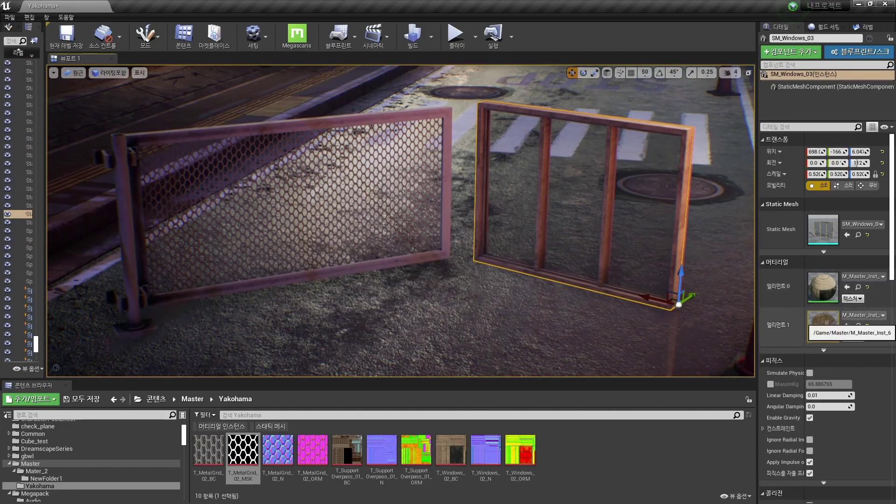
double_click(823, 322)
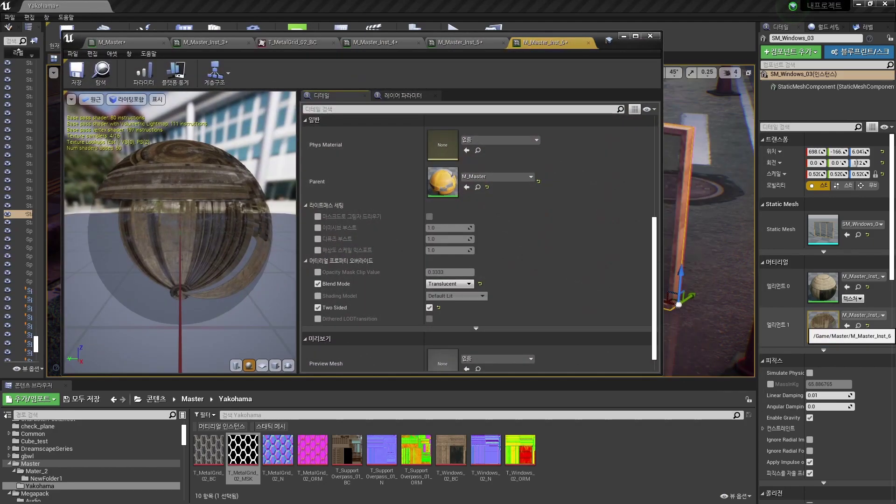
scroll(478, 238, "up", 2)
scroll(478, 238, "up", 1)
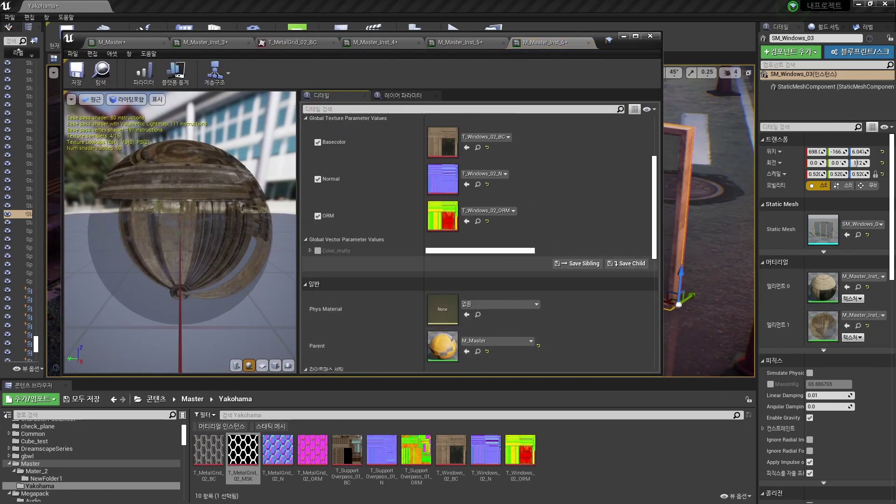
scroll(479, 238, "down", 1)
scroll(478, 238, "up", 2)
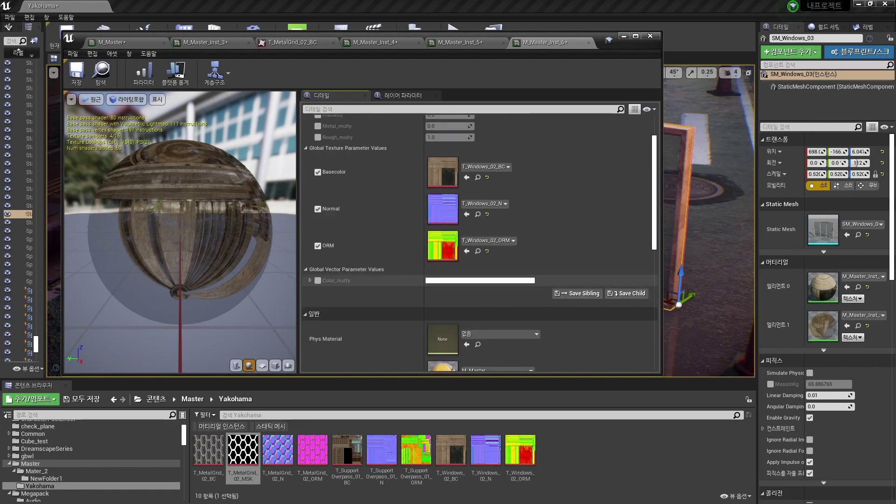
scroll(486, 335, "down", 2)
scroll(385, 203, "down", 3)
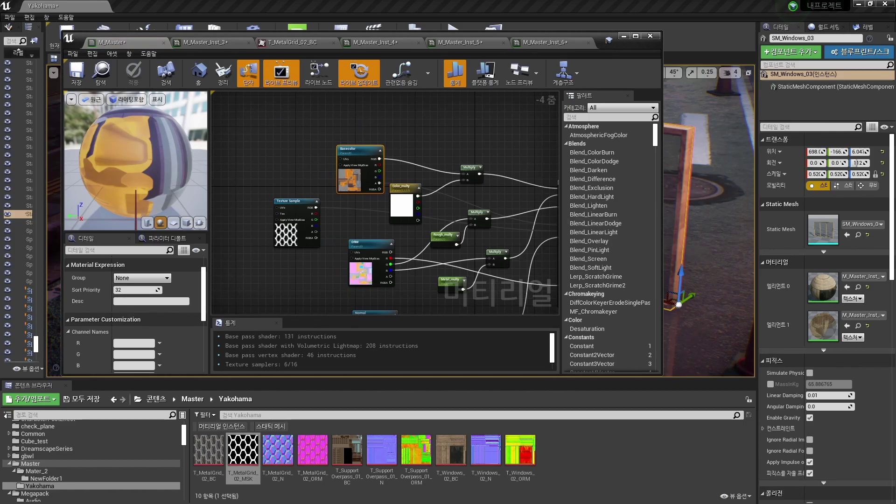
left_click(623, 36)
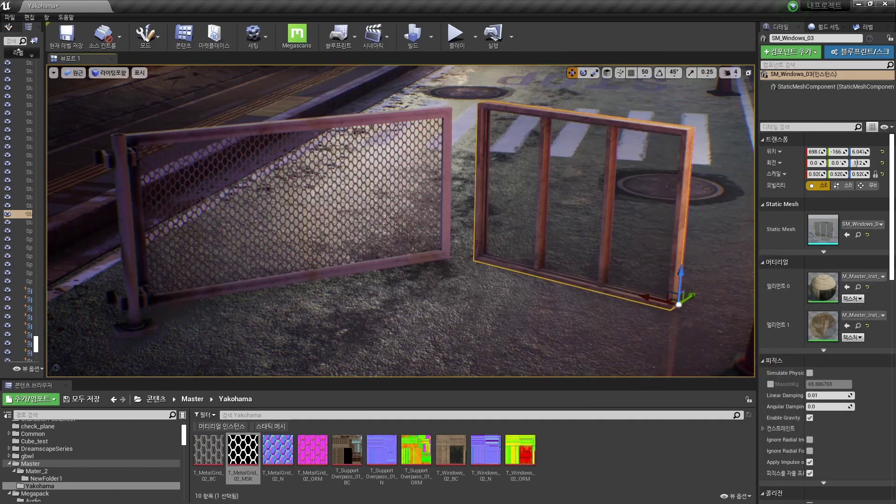
key("Escape")
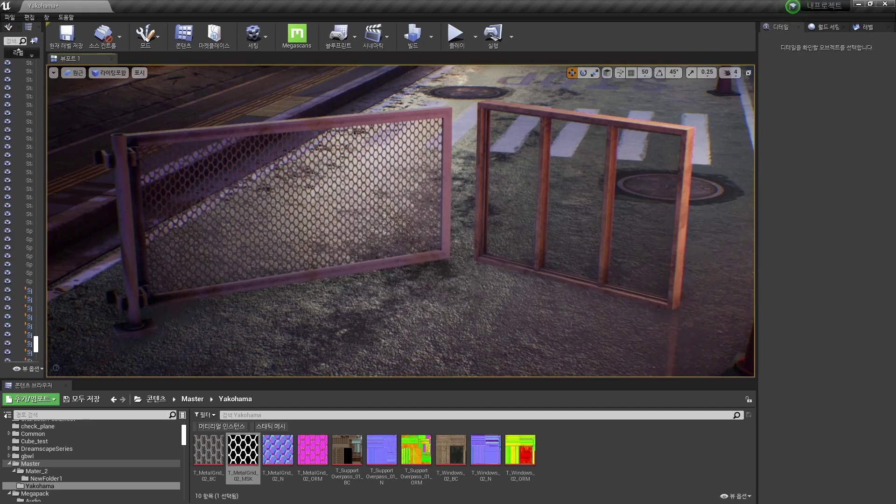